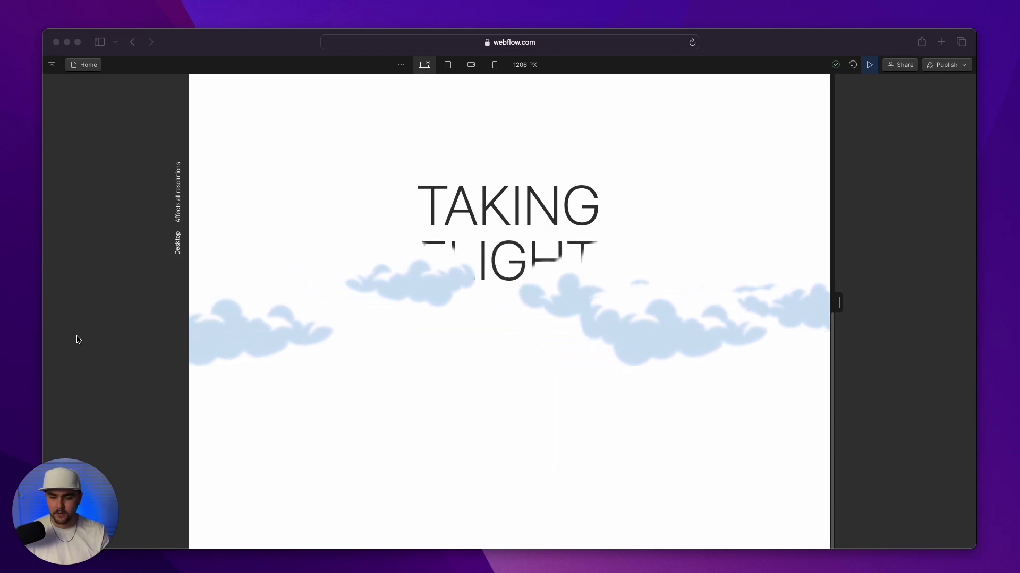
Toggle Preview off and back on, then narrow the canvas to 1196 px to show the dark SOUND section
click(79, 340)
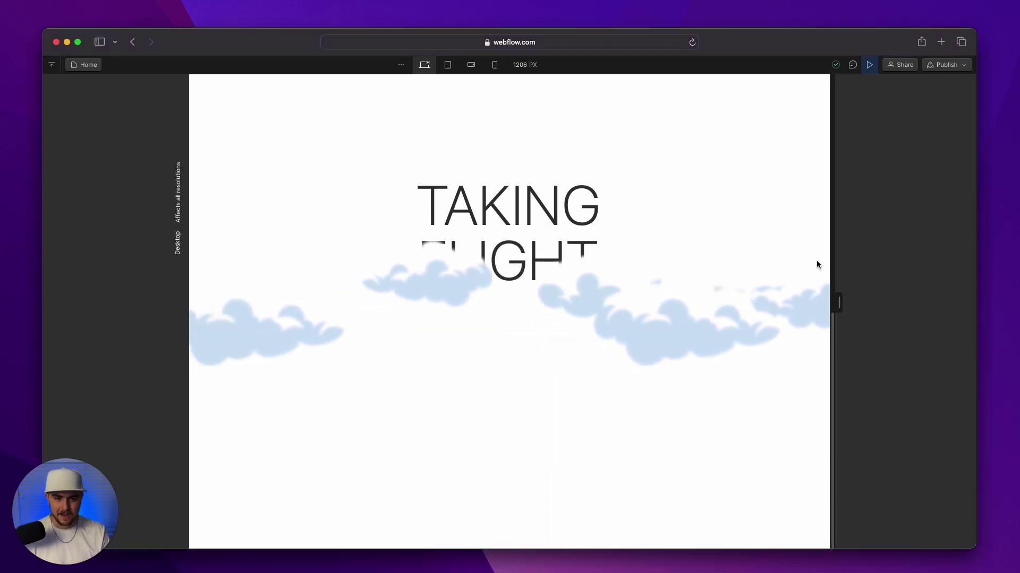
click(869, 64)
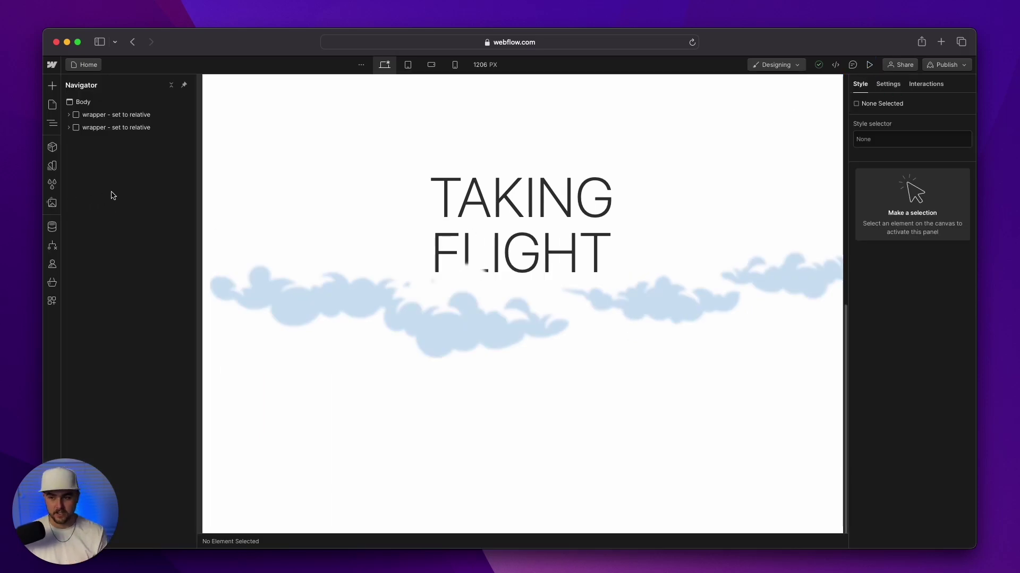
click(869, 65)
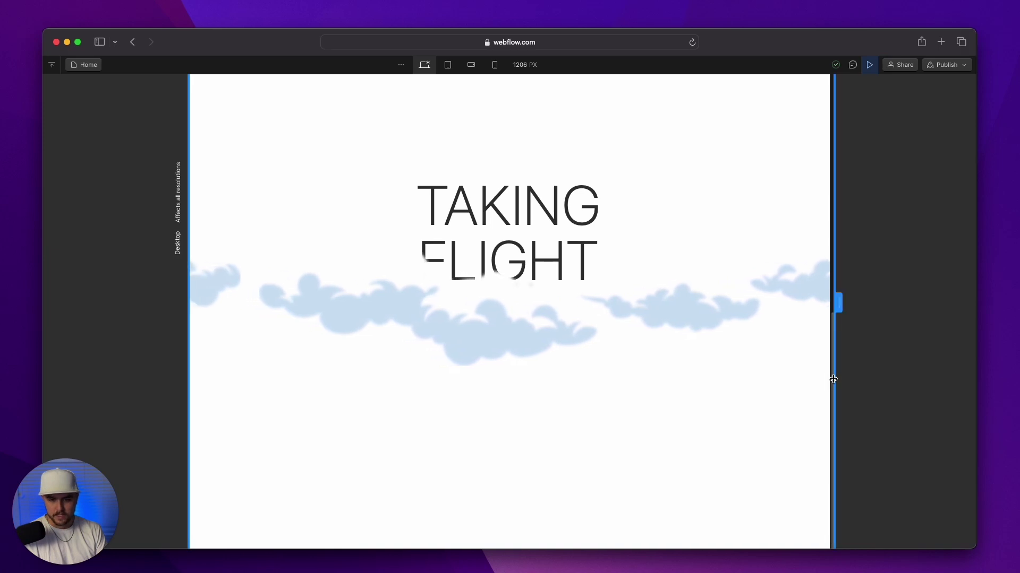
drag(832, 382, 828, 366)
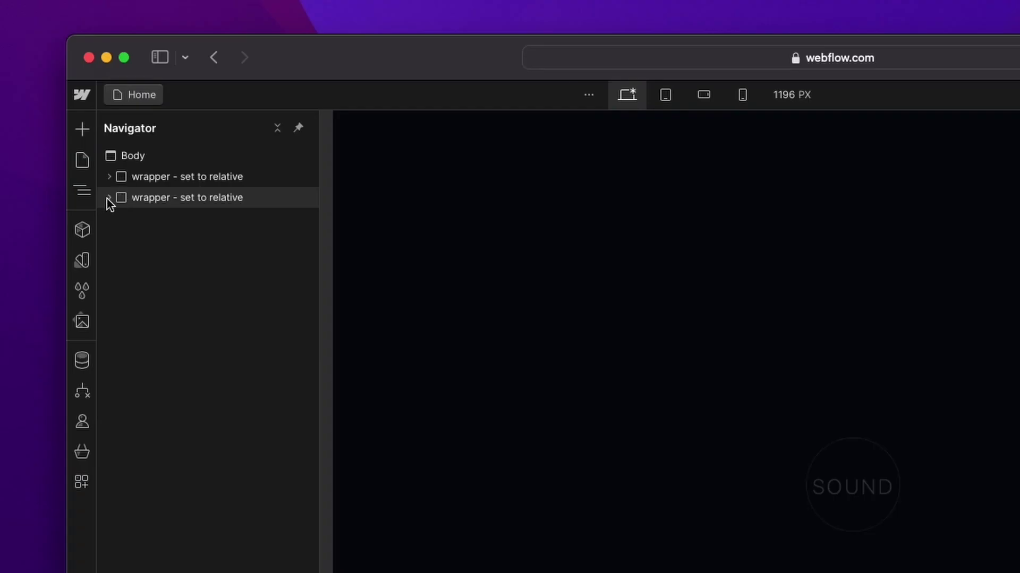
Expand both wrappers in the Navigator and inspect the first wrapper and its lottie element
click(108, 198)
click(108, 176)
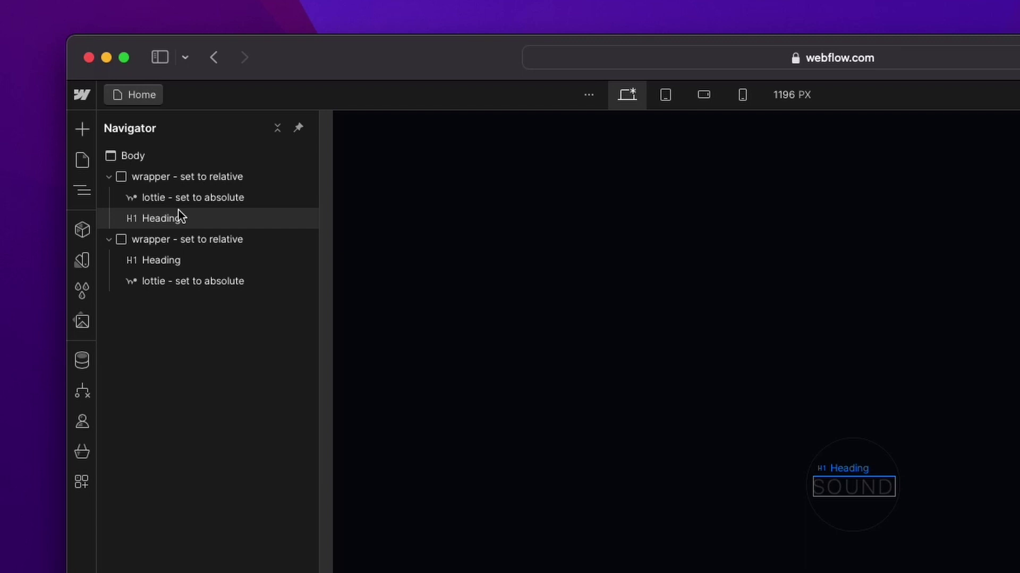
click(171, 180)
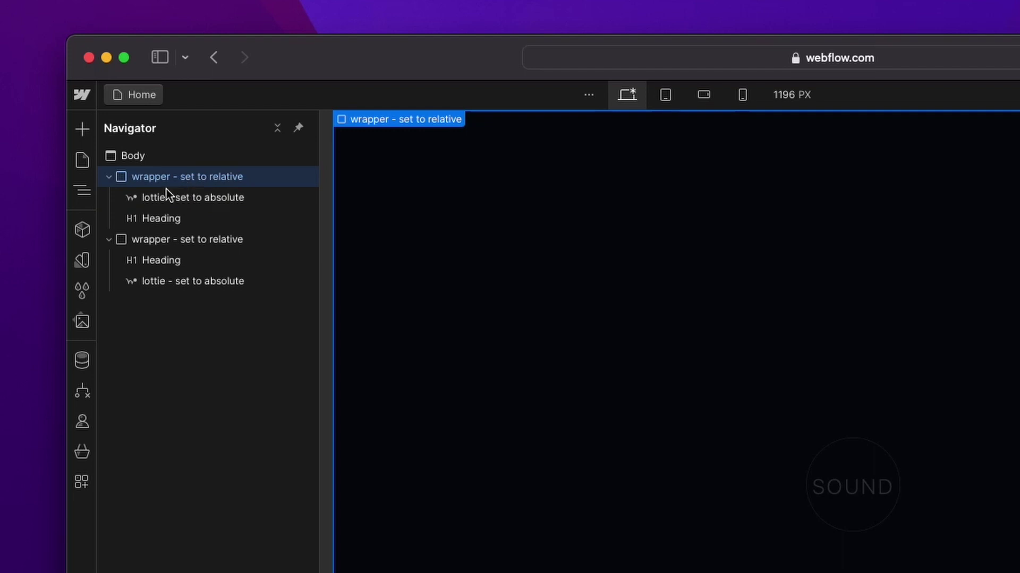
click(165, 196)
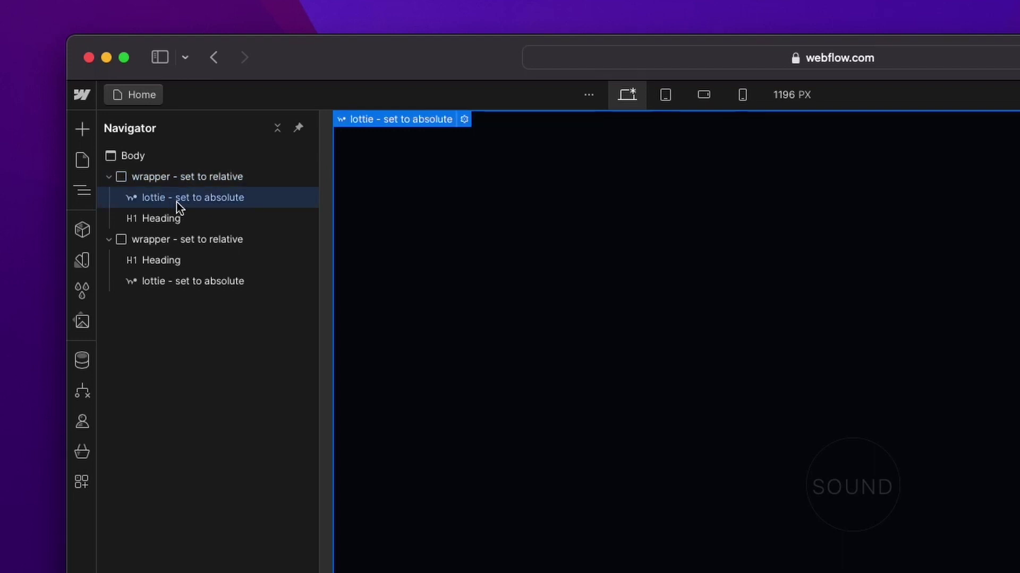
click(110, 177)
click(69, 128)
Add a 'hide' combo class to the second wrapper, then to the first wrapper
click(114, 128)
key(super+Return)
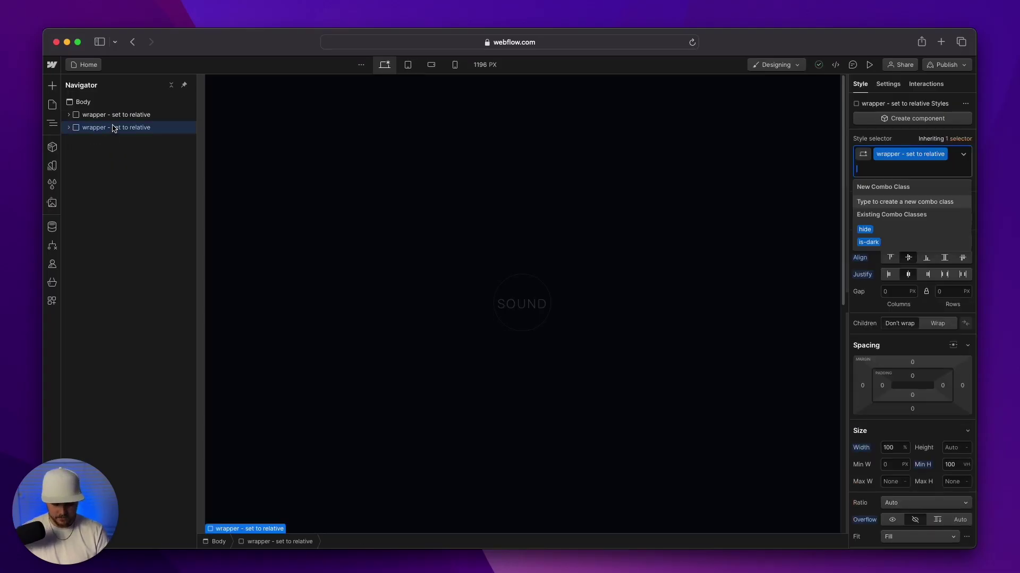
text(hide)
key(Return)
click(116, 116)
key(super+Return)
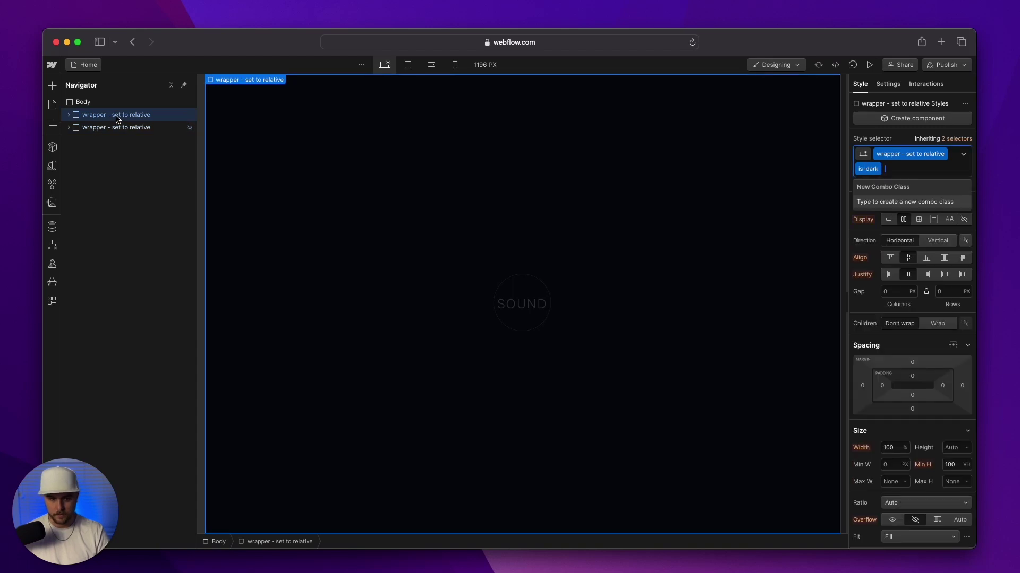
text(hide)
key(Return)
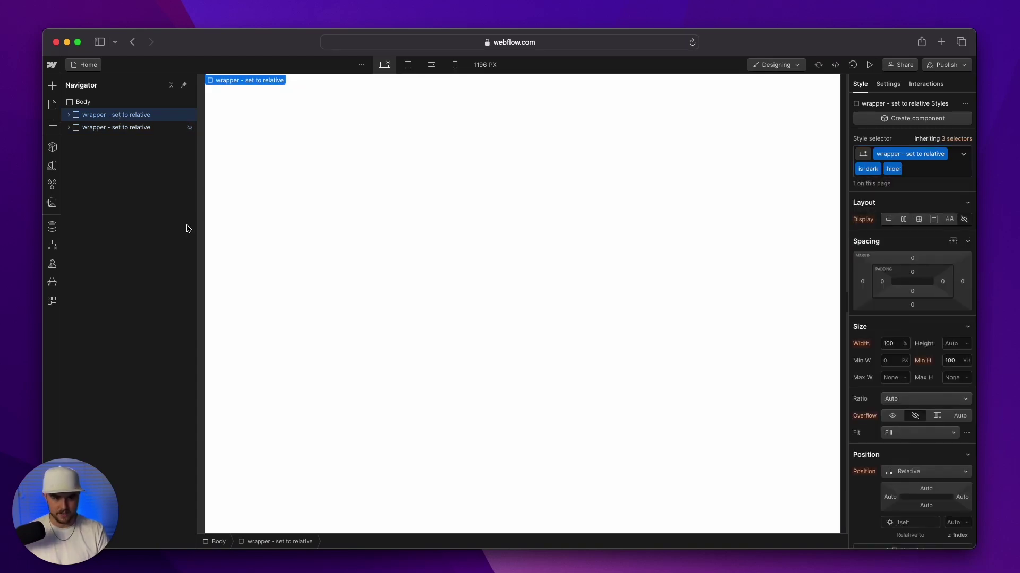
Insert a Div Block under Body and give it the 'wrapper' class
click(90, 107)
key(super+e)
text(div)
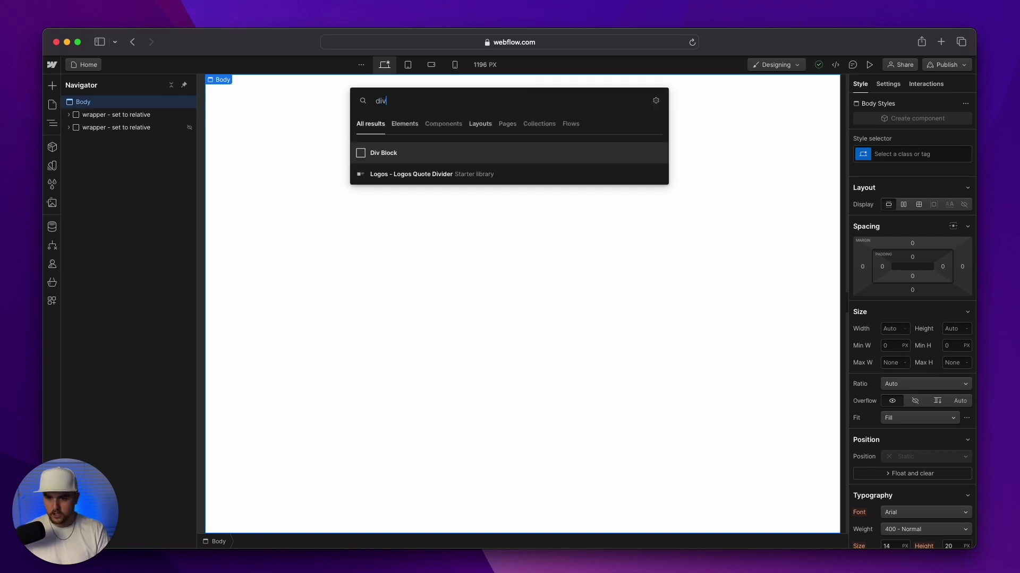
key(Return)
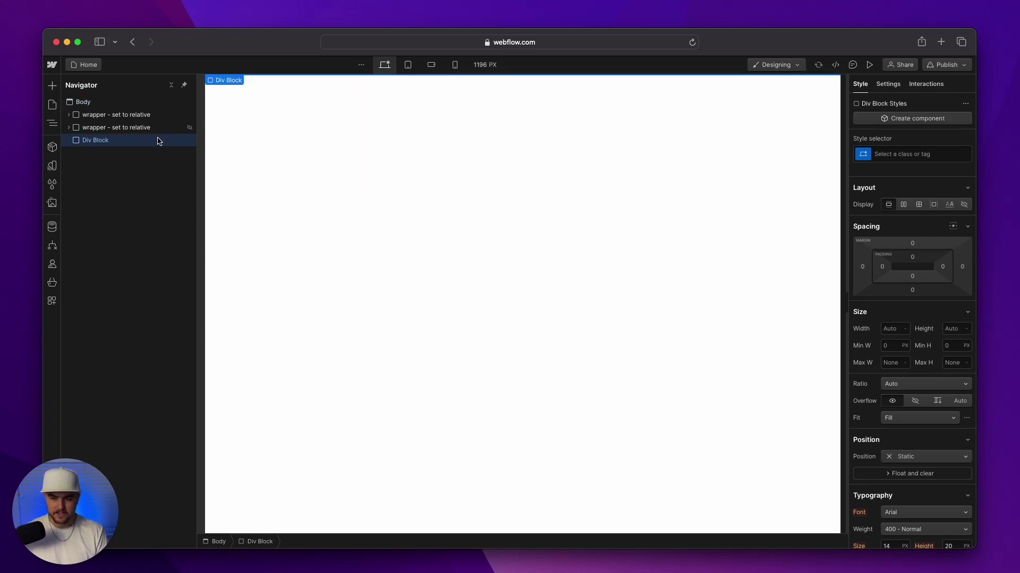
key(super+Return)
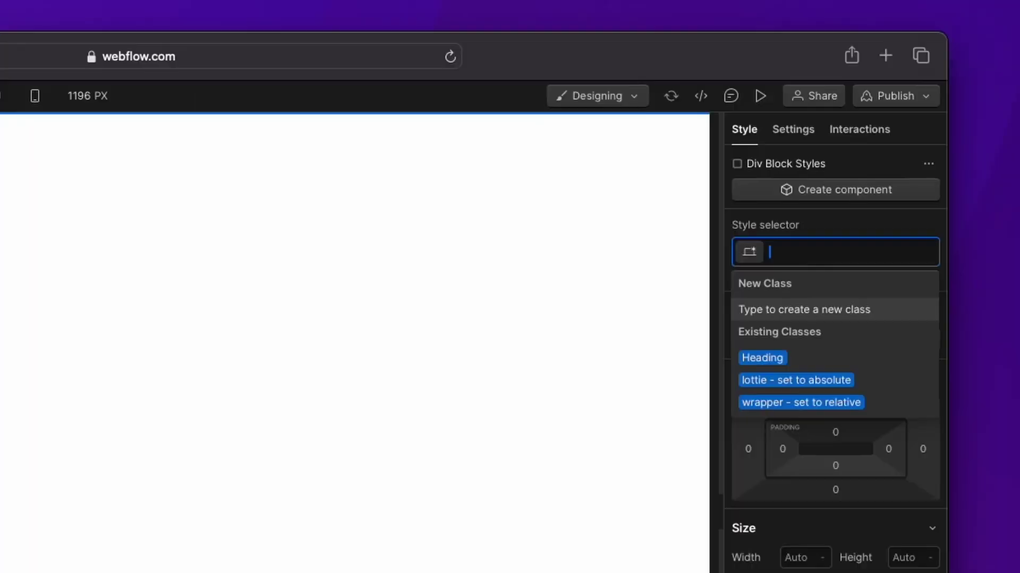
text(wrapper)
key(Return)
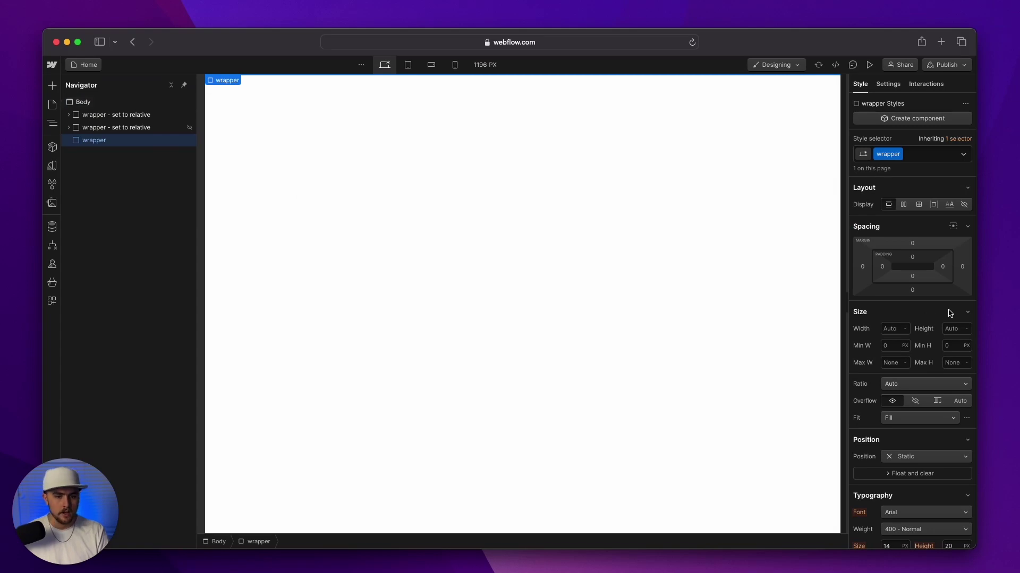
Set the wrapper to 100% width, 100vh minimum height, Relative position and Hidden overflow
text(100)
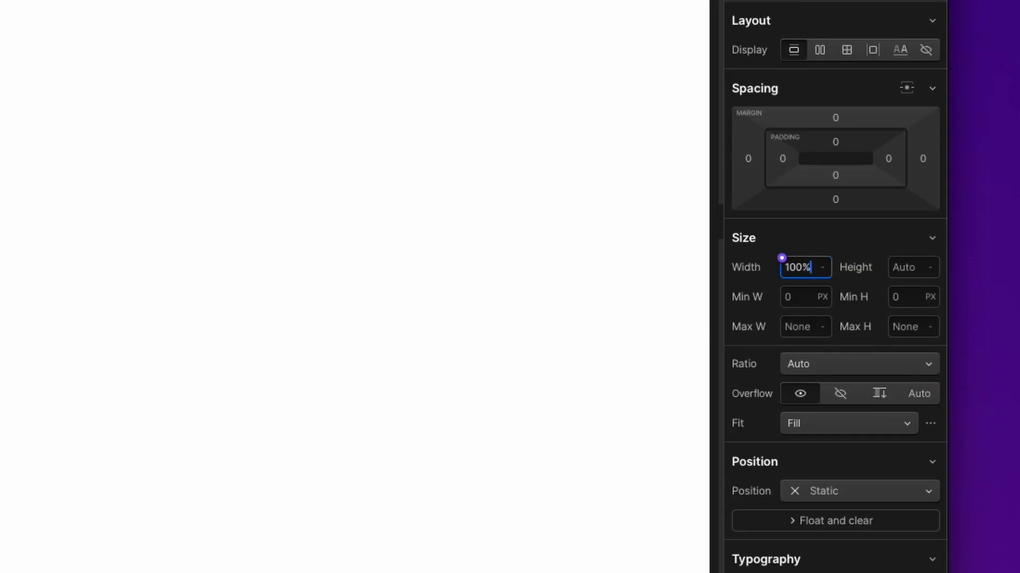
key(Return)
click(917, 298)
text(100)
text(h)
key(Return)
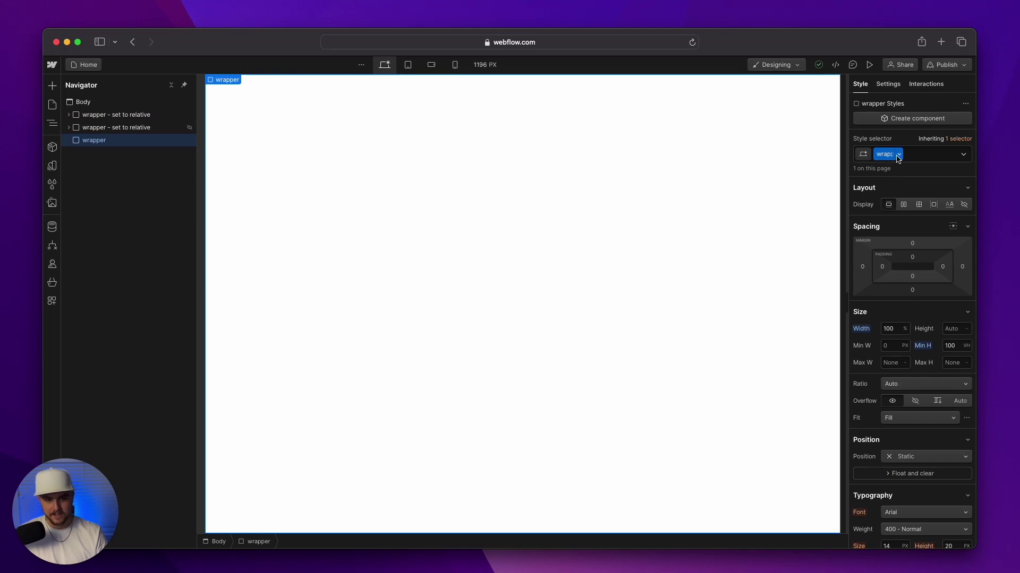
click(906, 456)
click(918, 459)
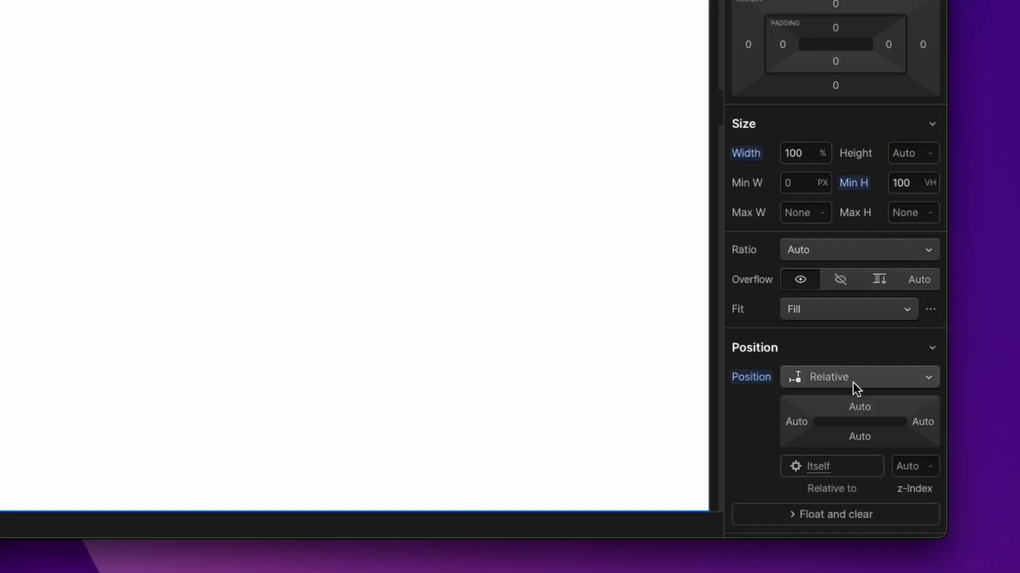
click(838, 280)
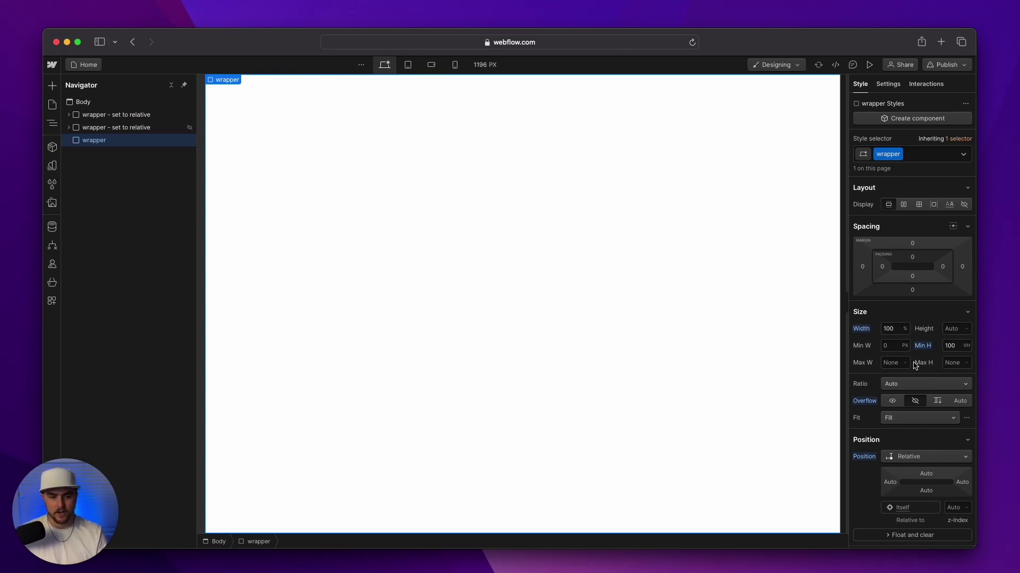
click(879, 325)
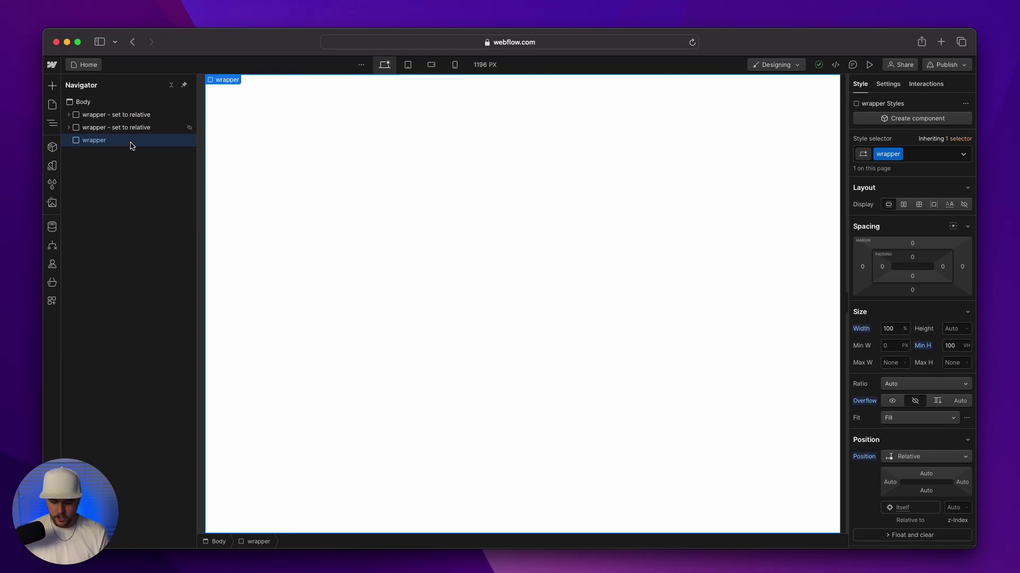
Insert a Lottie Animation into the wrapper and swap in the uploaded animation file
key(super+k)
text(lo)
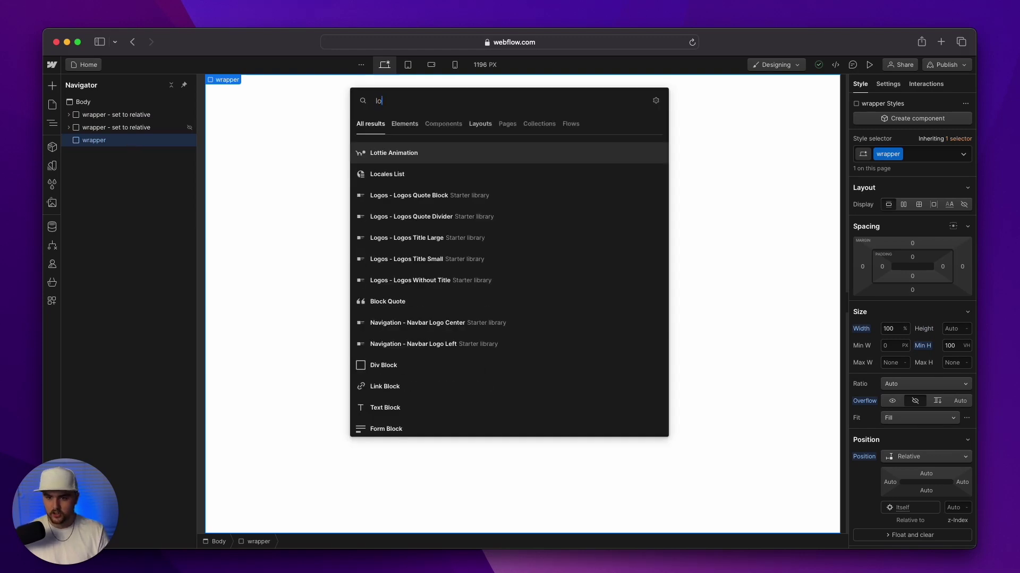
text(tt)
key(Return)
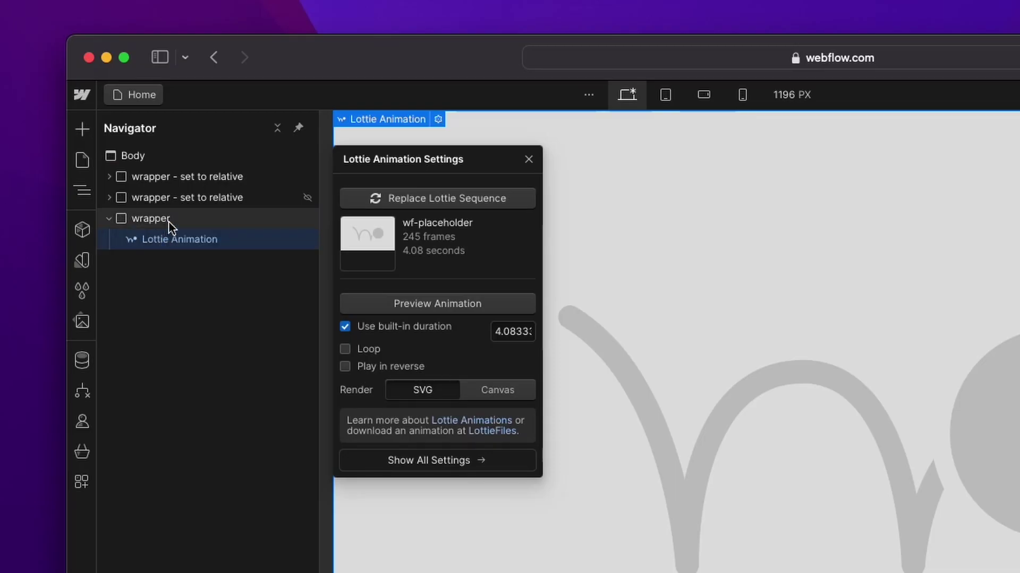
click(399, 205)
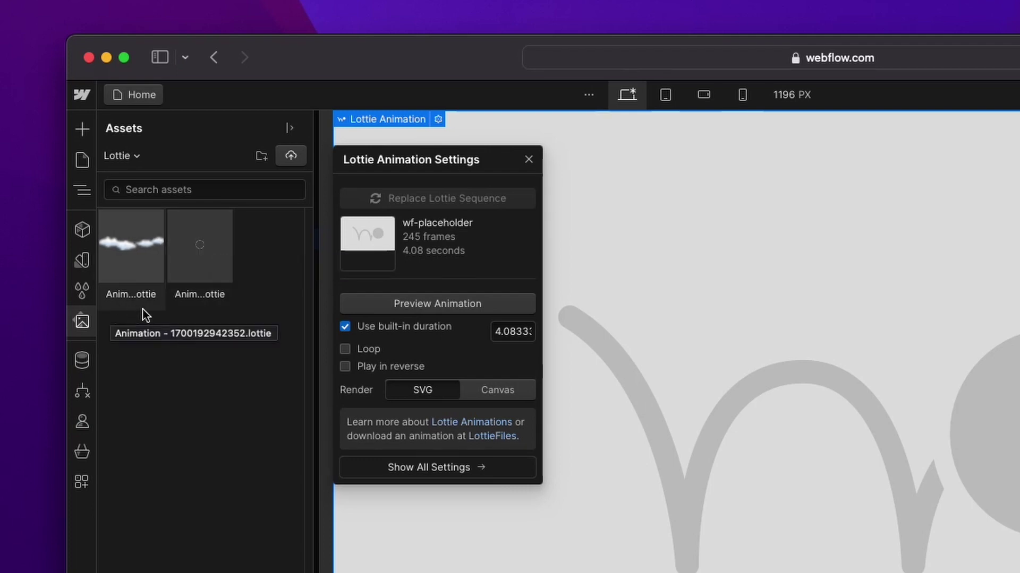
click(199, 265)
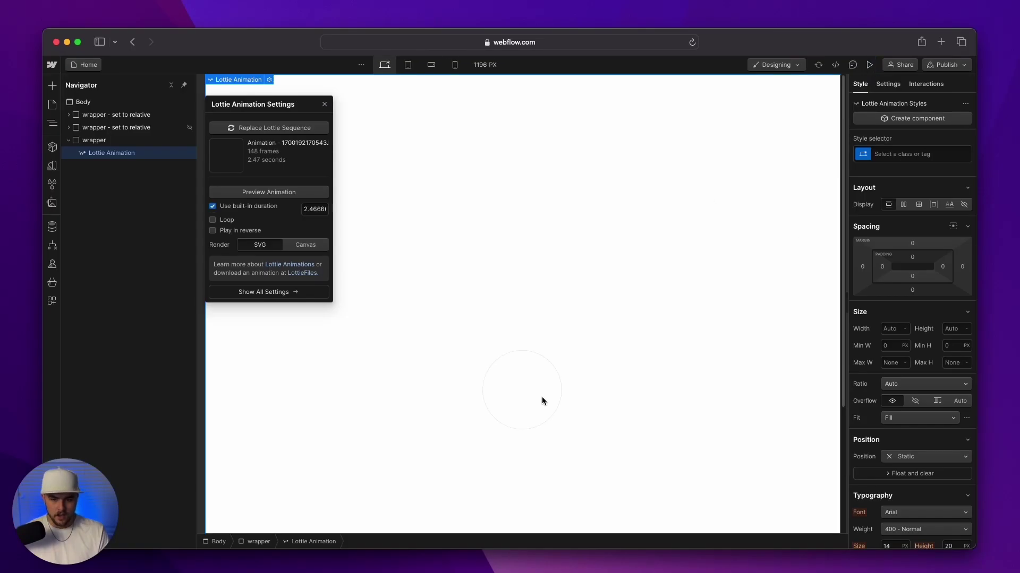
click(542, 396)
Give the animation a new 'lottie' class and turn on Loop
click(912, 154)
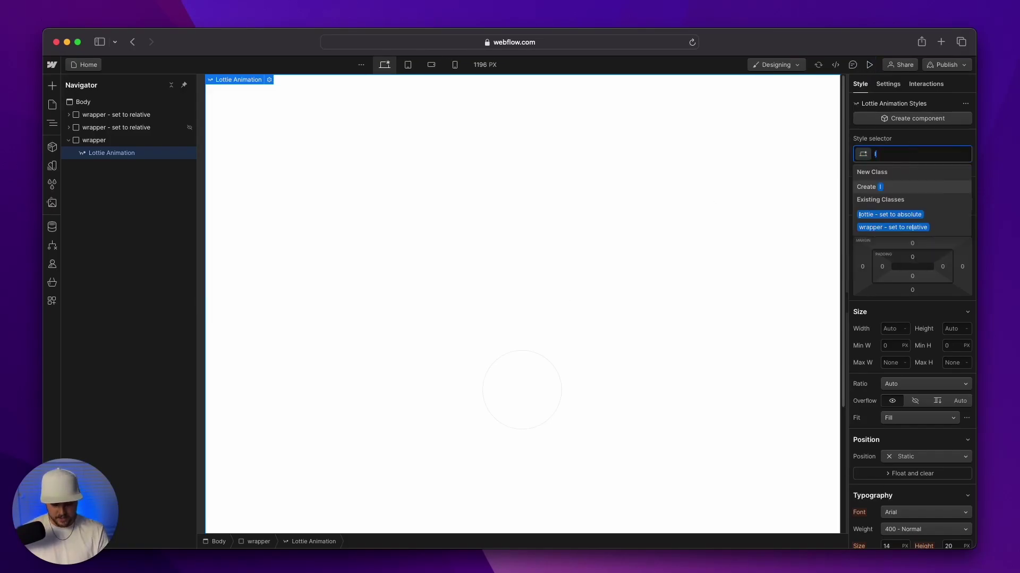
text(lottie)
key(Return)
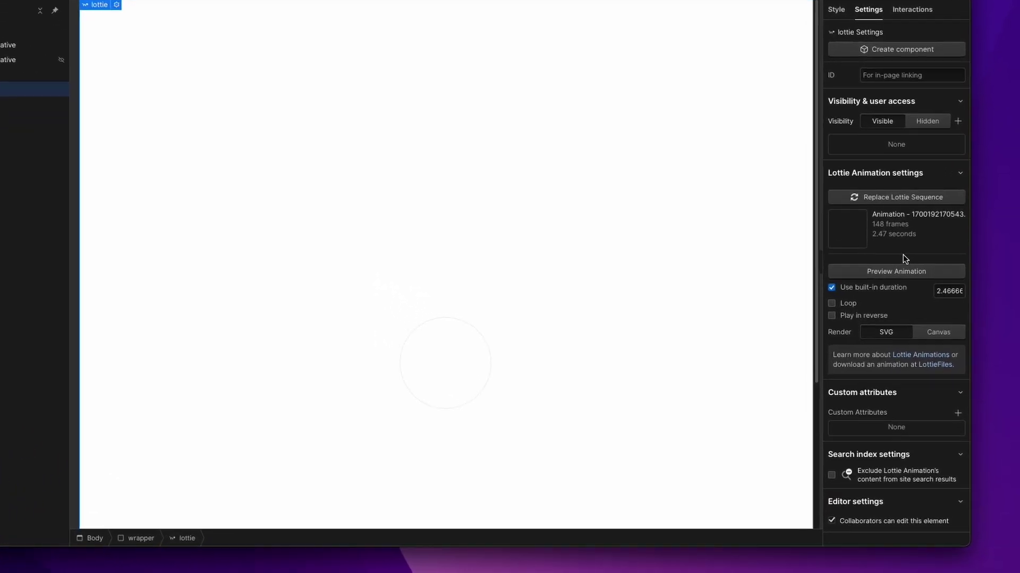
click(871, 340)
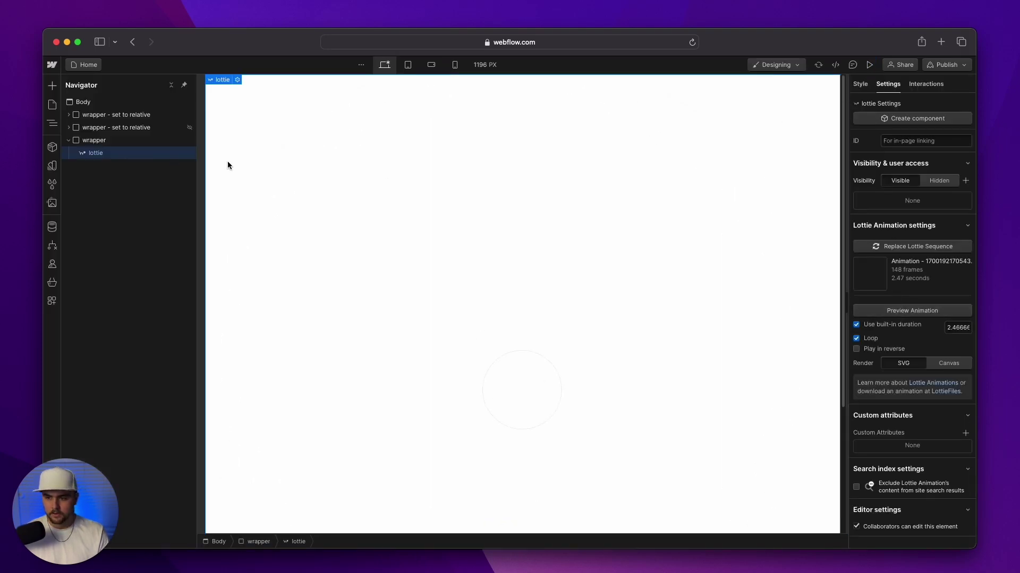
Style the lottie class at 100% width and height, Cover fit, Absolute position with the Full preset
click(861, 89)
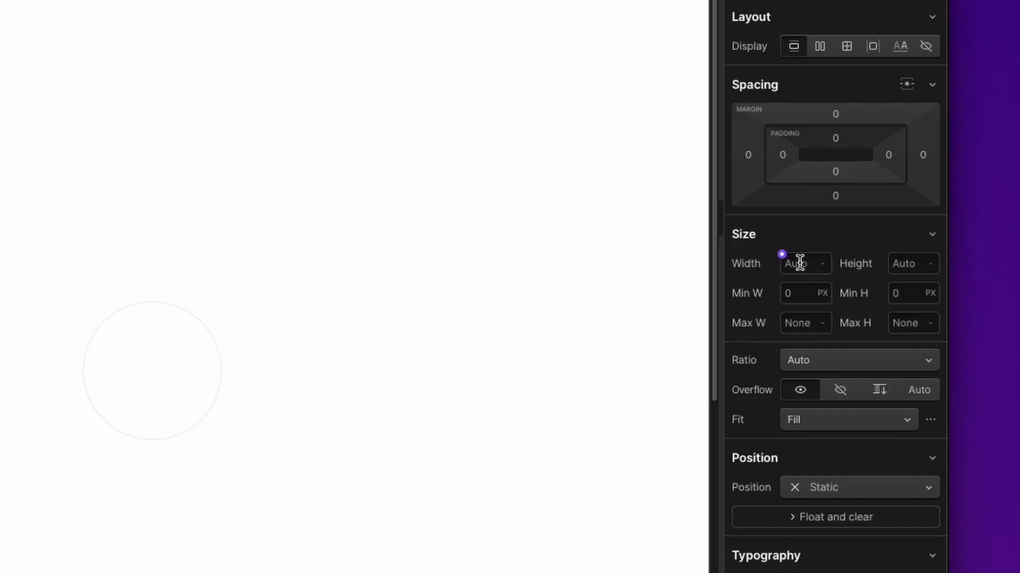
text(100)
key(Return)
key(Tab)
key(Return)
scroll(818, 267, down, 2)
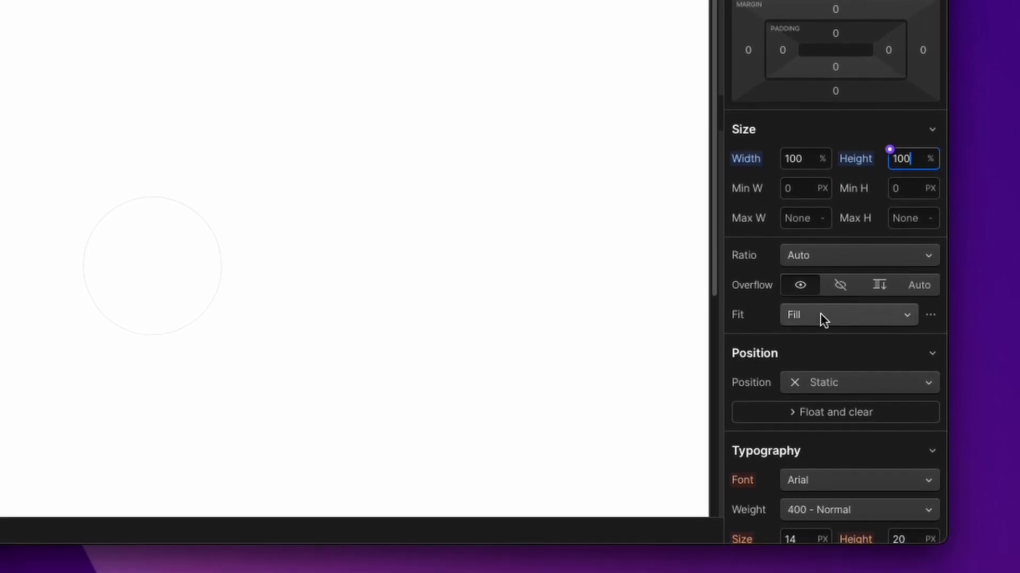
click(820, 316)
click(820, 349)
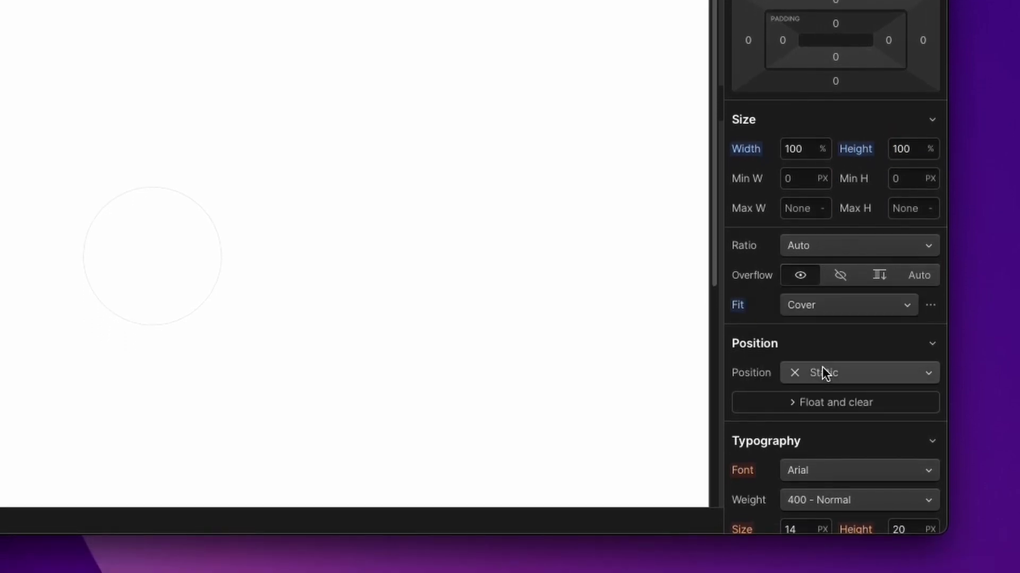
click(821, 372)
click(832, 396)
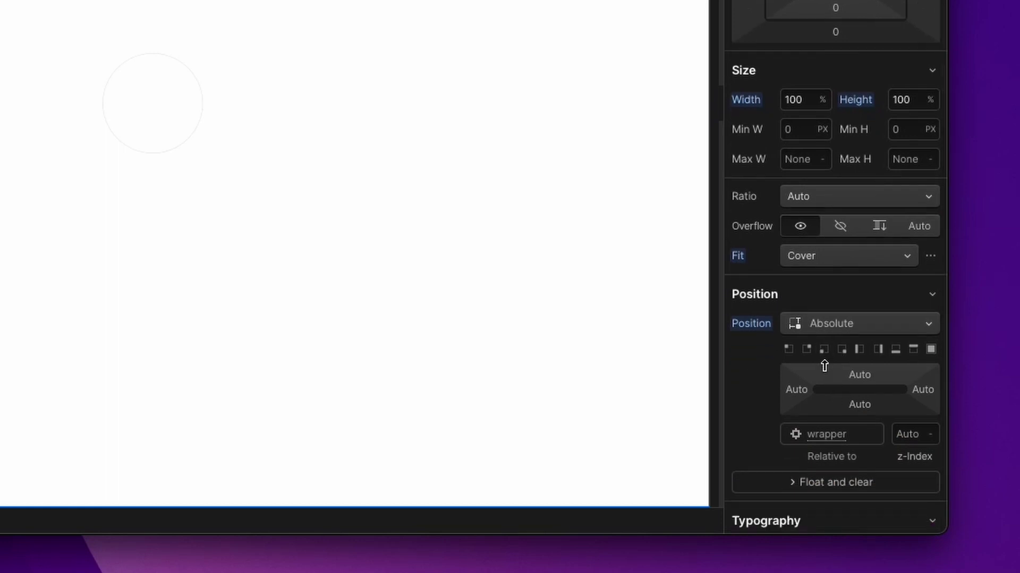
click(930, 350)
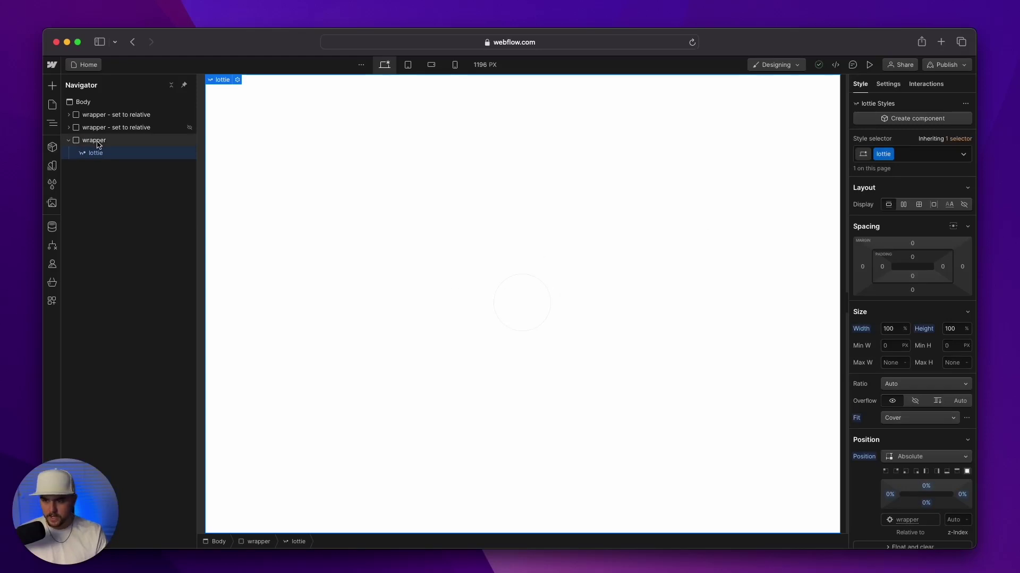
Add a Heading to the wrapper using the 'head' quick-find search
click(94, 140)
key(super+k)
text(head)
key(Return)
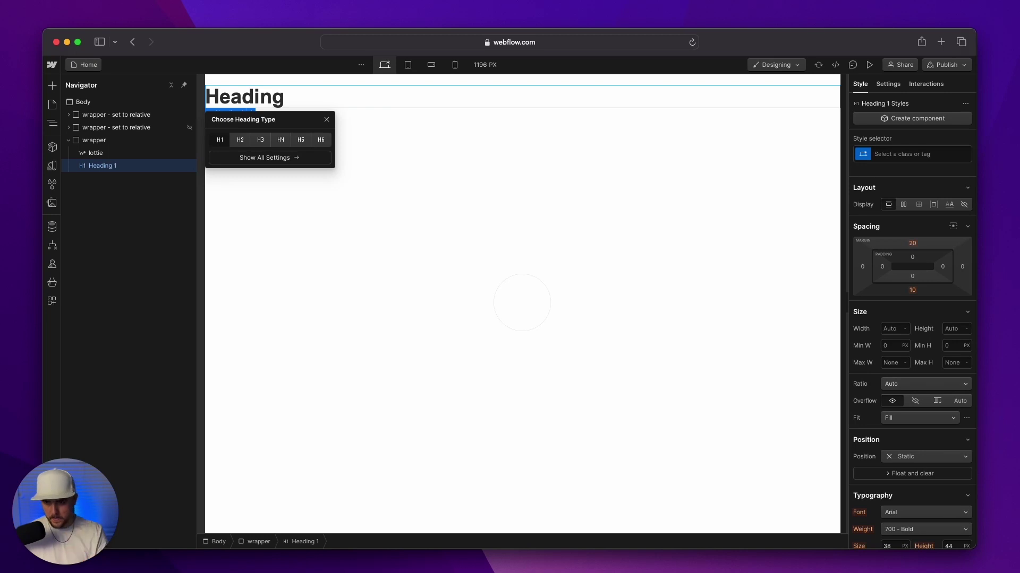
Set the wrapper's Display to Flex with Align and Justify both centered
click(111, 141)
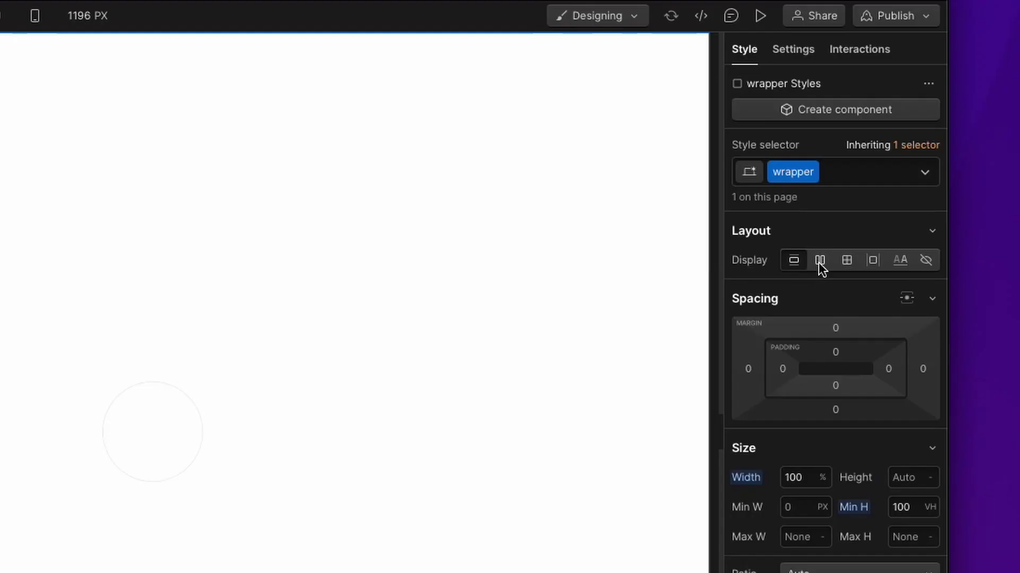
click(818, 260)
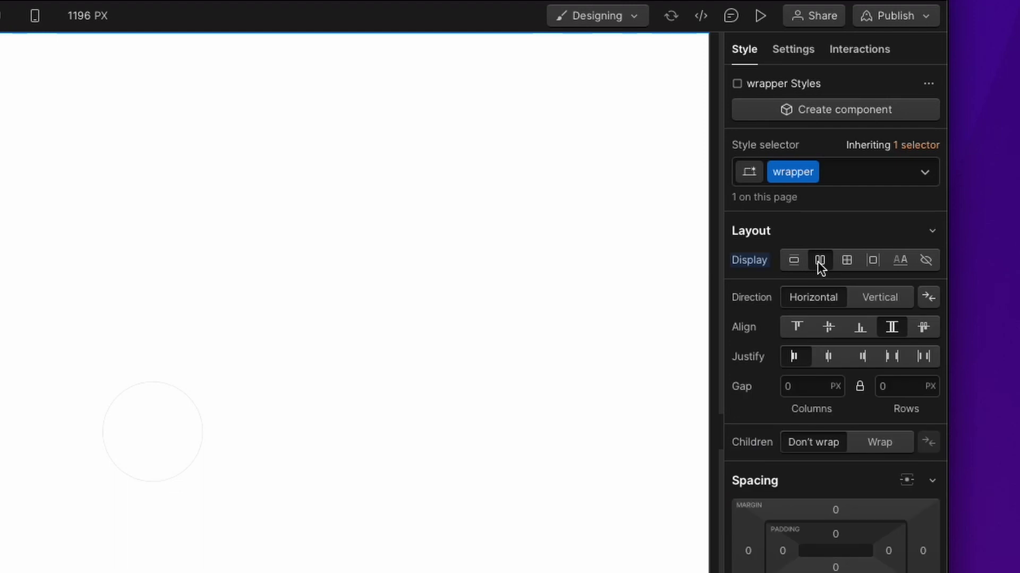
click(832, 329)
click(829, 357)
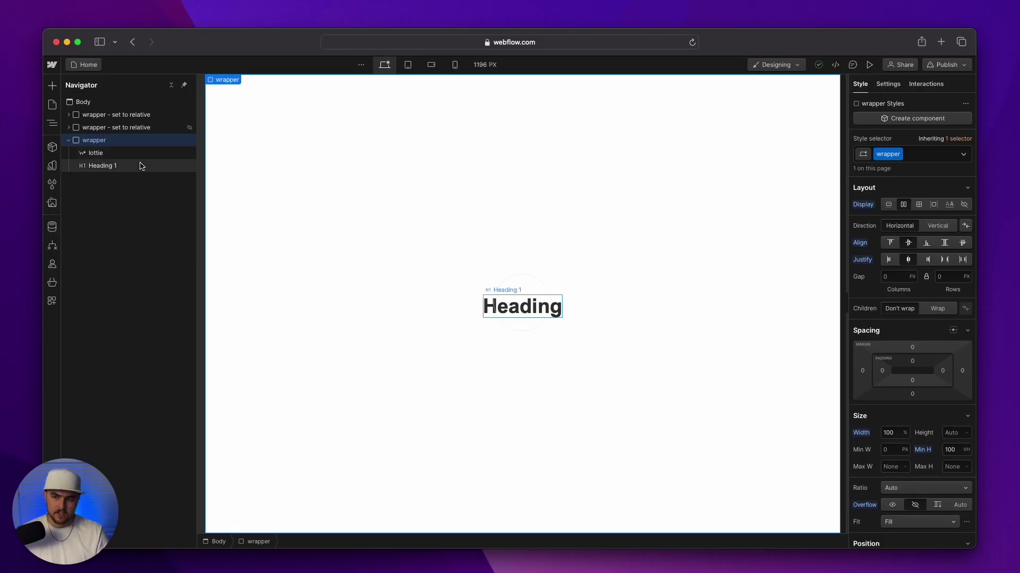
click(142, 154)
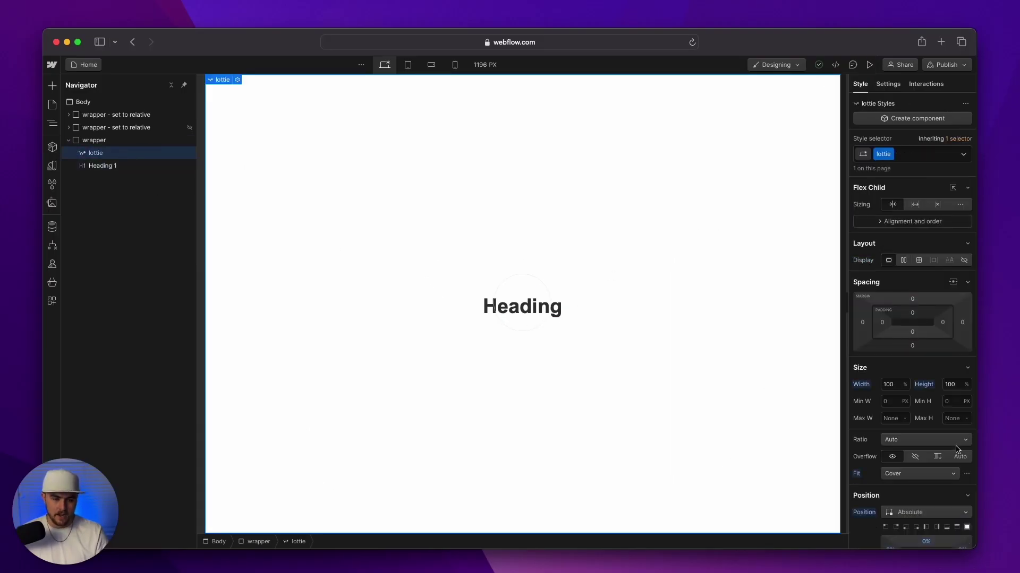
scroll(955, 446, down, 3)
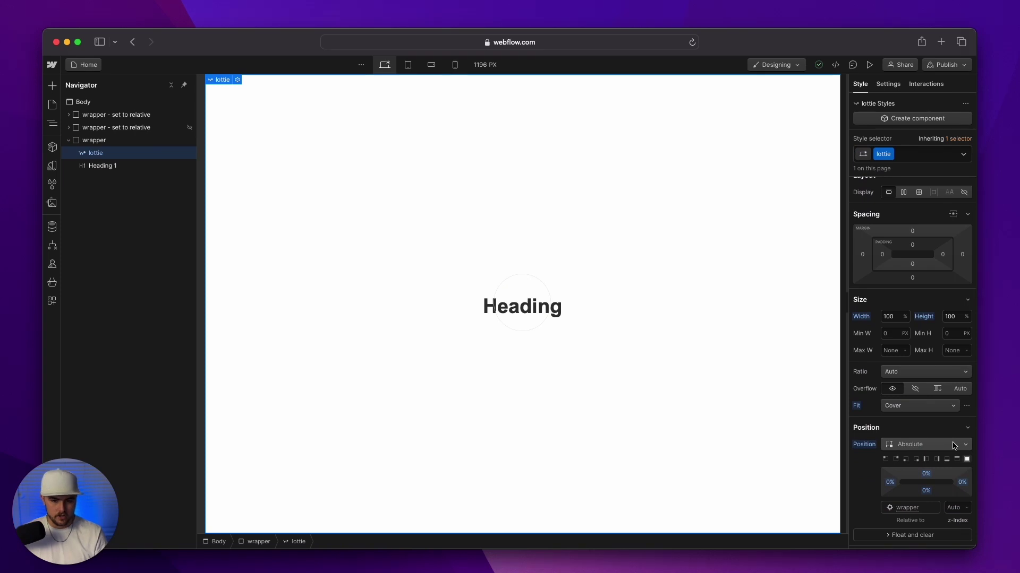
click(955, 508)
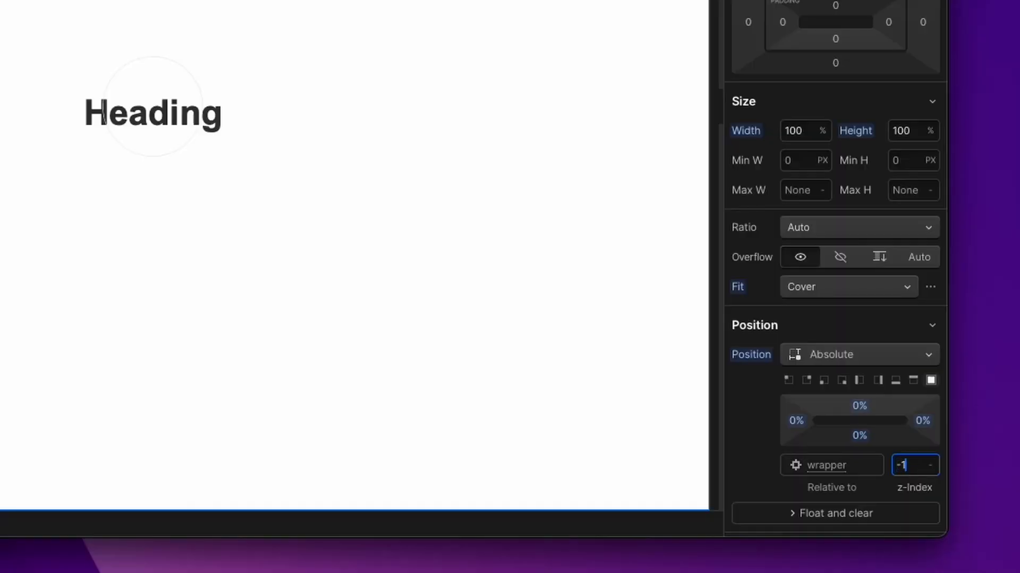
text(-1)
key(Return)
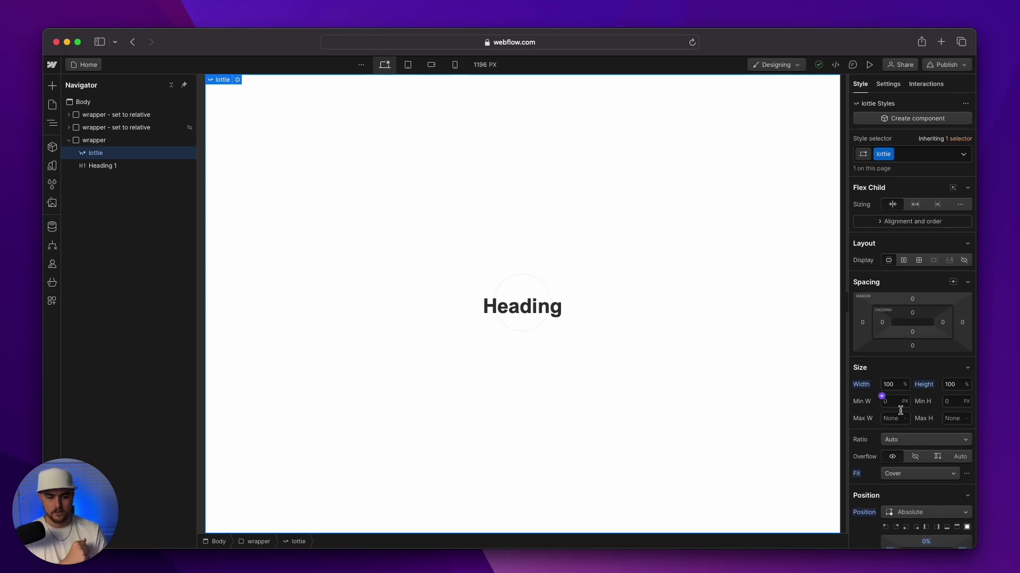
scroll(904, 414, down, 1)
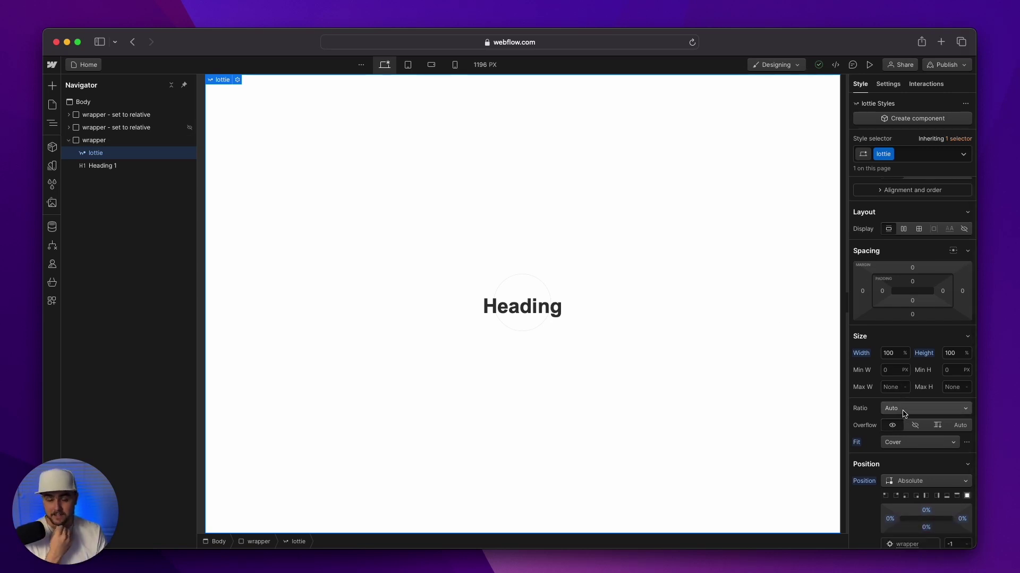
scroll(926, 449, down, 1)
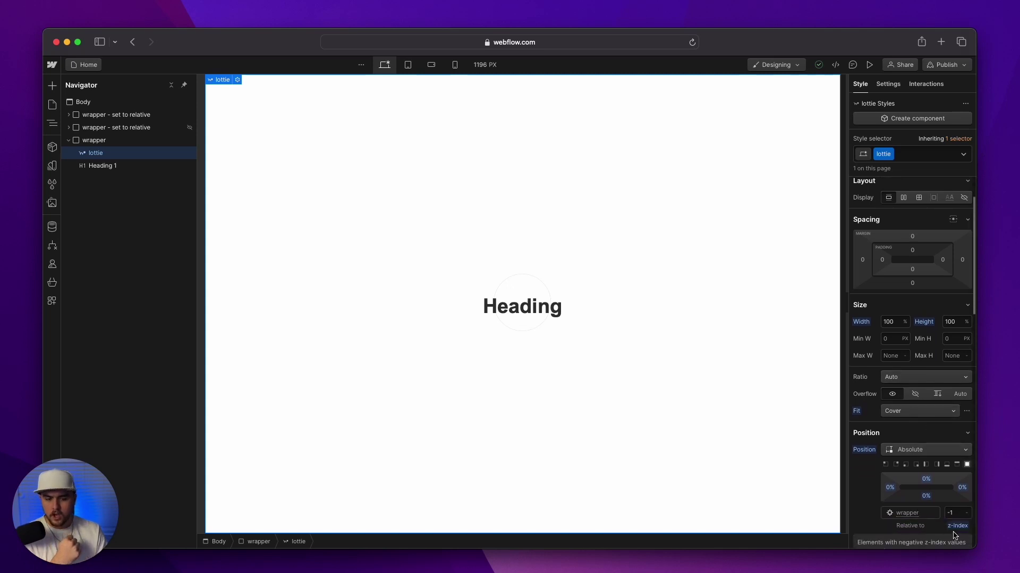
alt+click(964, 526)
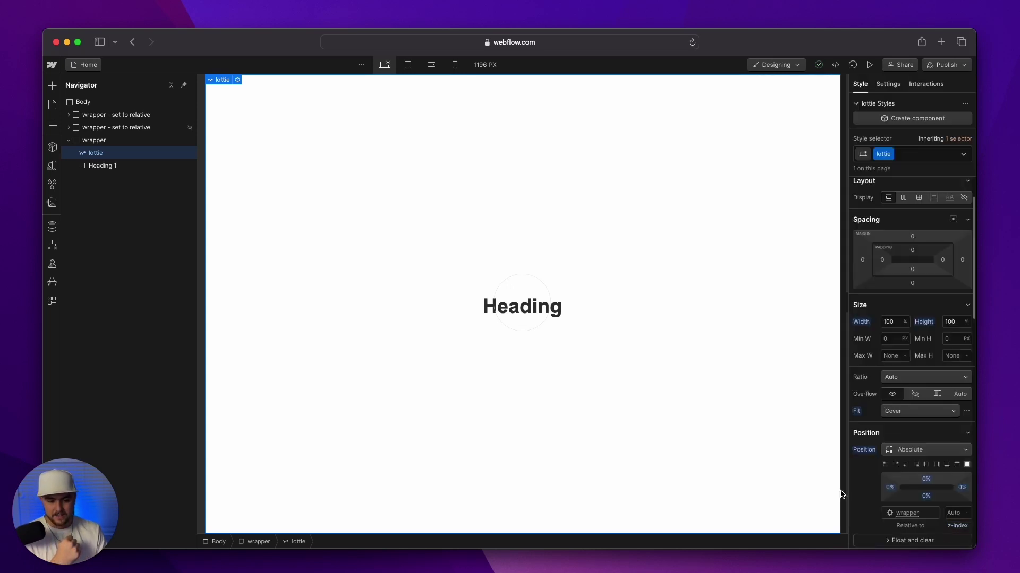
click(109, 165)
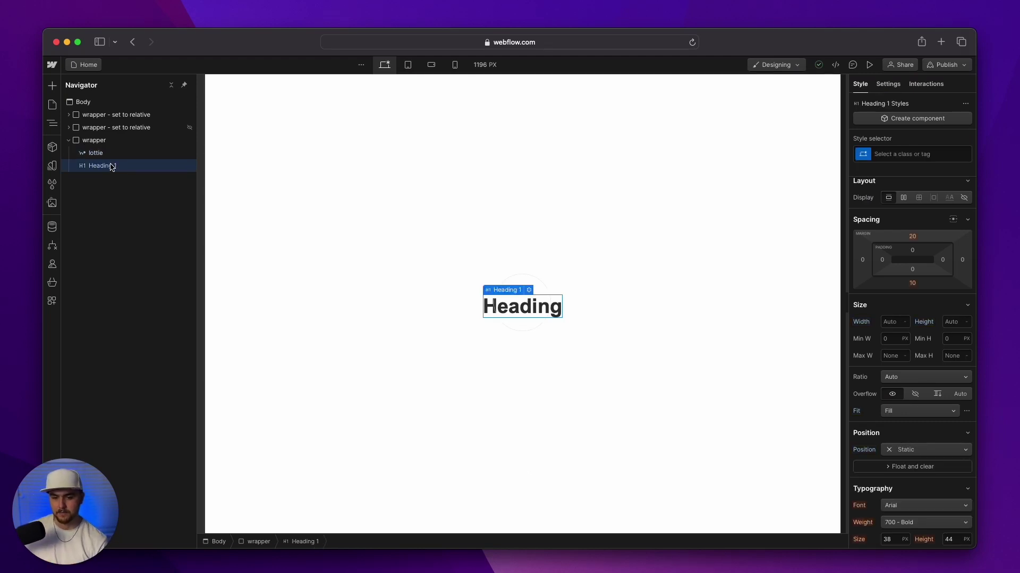
Apply the existing Heading class to the H1
click(907, 154)
text(headin)
key(Return)
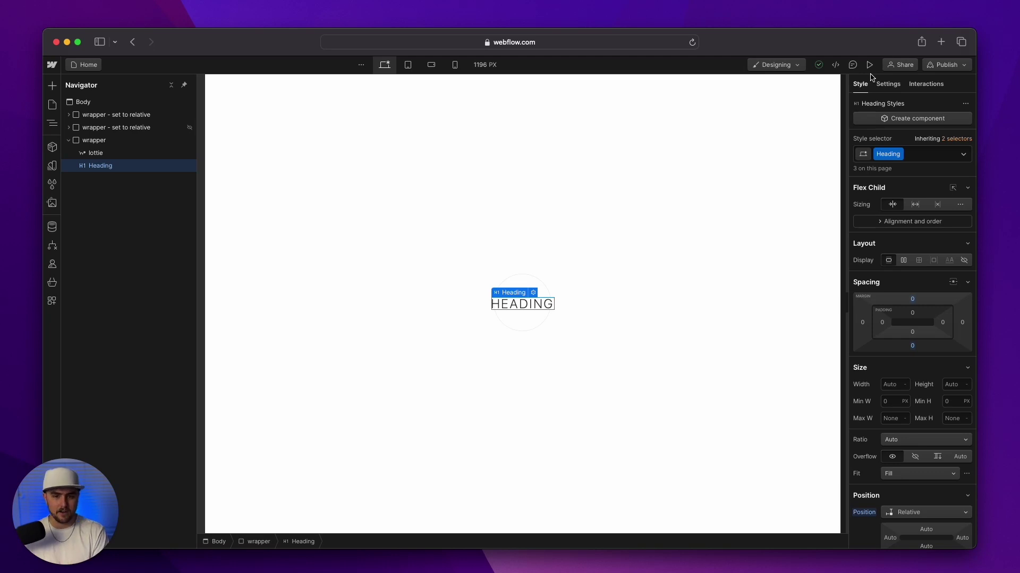
Reduce the wrapper's minimum height to 50 VH and preview the page
click(151, 153)
click(949, 450)
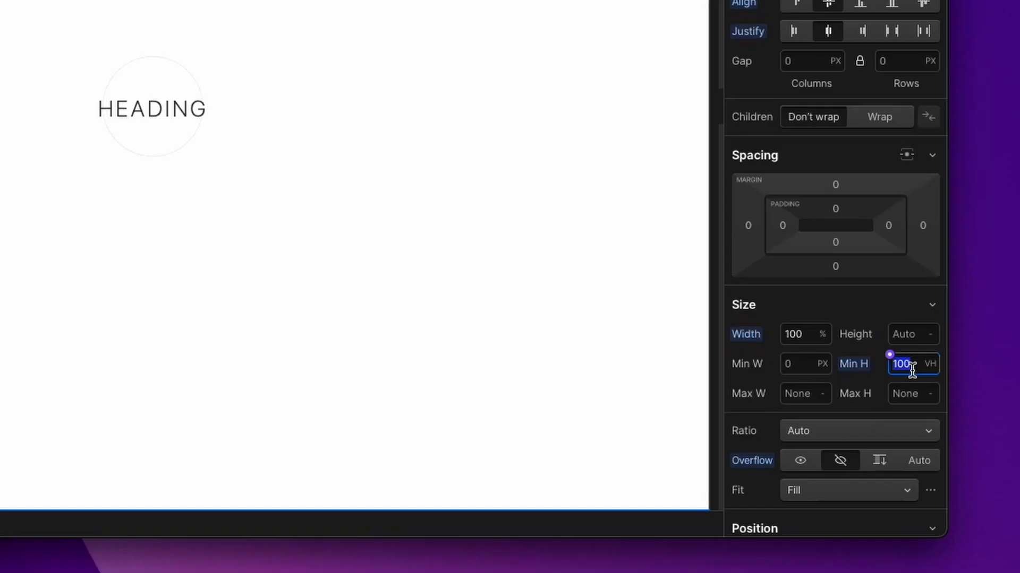
text(50)
key(Return)
click(870, 64)
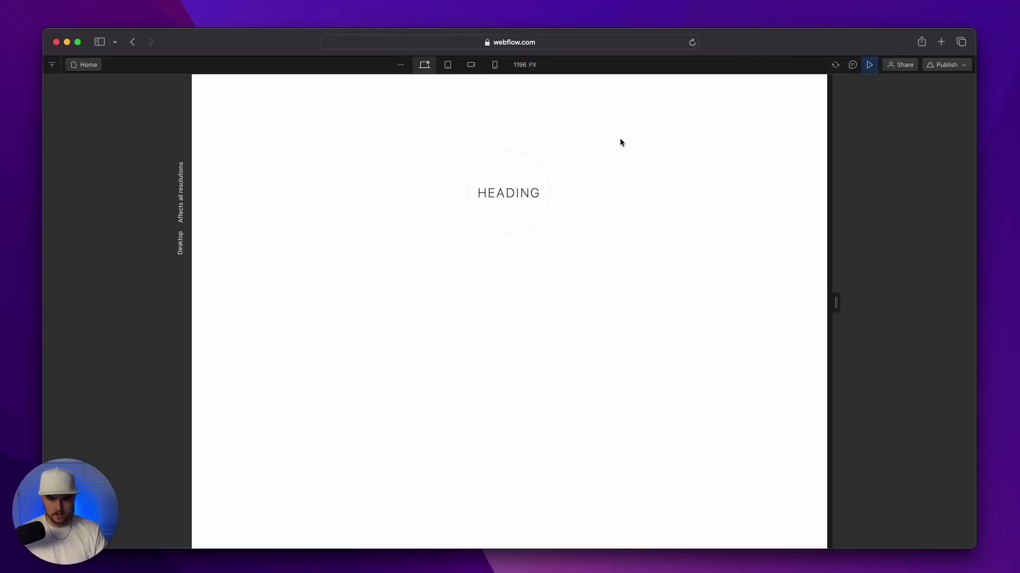